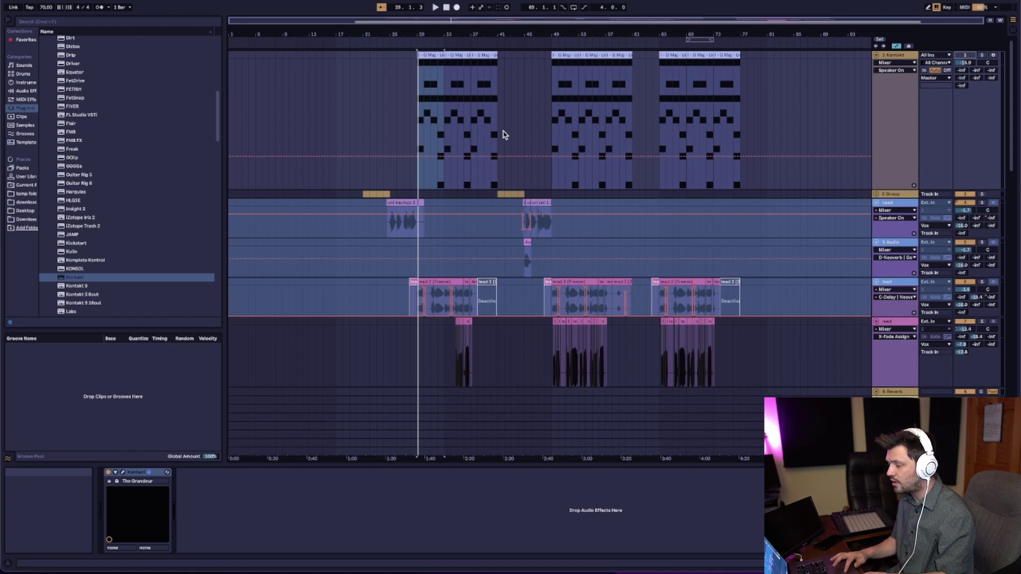
# Insert a new empty MIDI track below the last lead vocal track
pyautogui.scroll(-5, 906, 199)
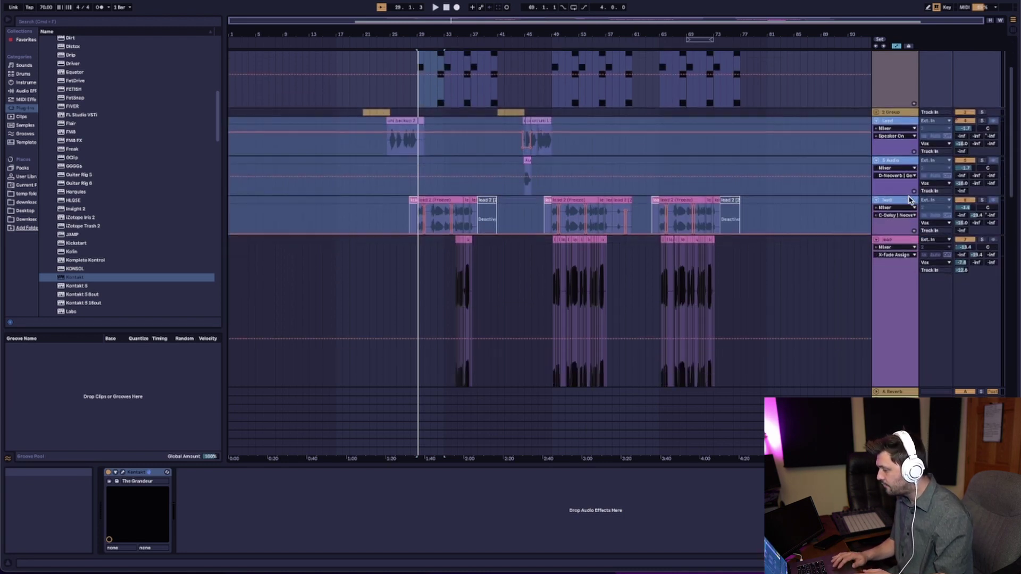
pyautogui.scroll(5, 907, 149)
pyautogui.click(896, 323)
pyautogui.press('super+shift+t')
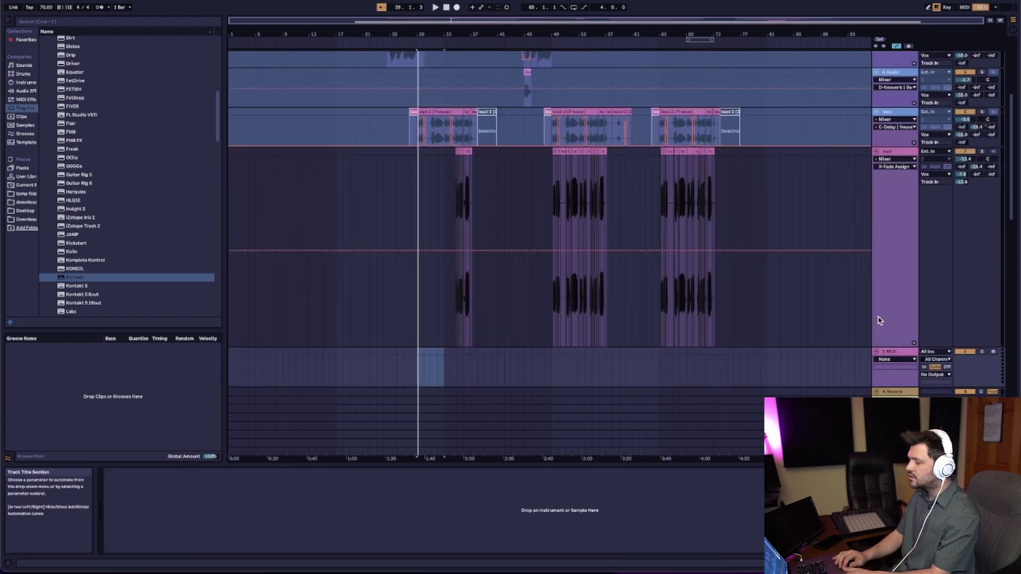
# Select the three Kontakt G Maj chord clips and mark bar 29 on the new MIDI track
pyautogui.scroll(-2, 827, 289)
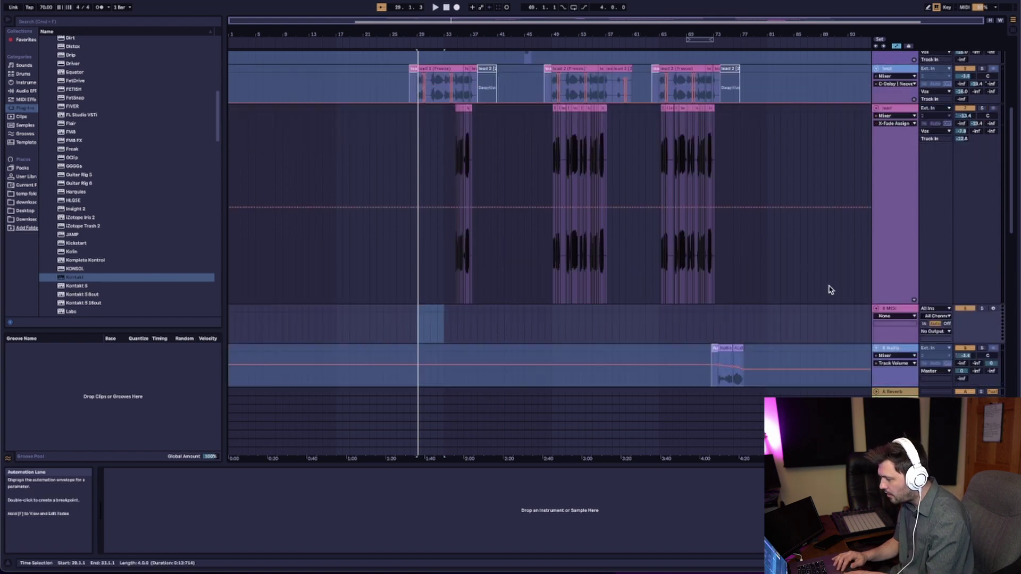
pyautogui.scroll(6, 829, 290)
pyautogui.scroll(2, 829, 287)
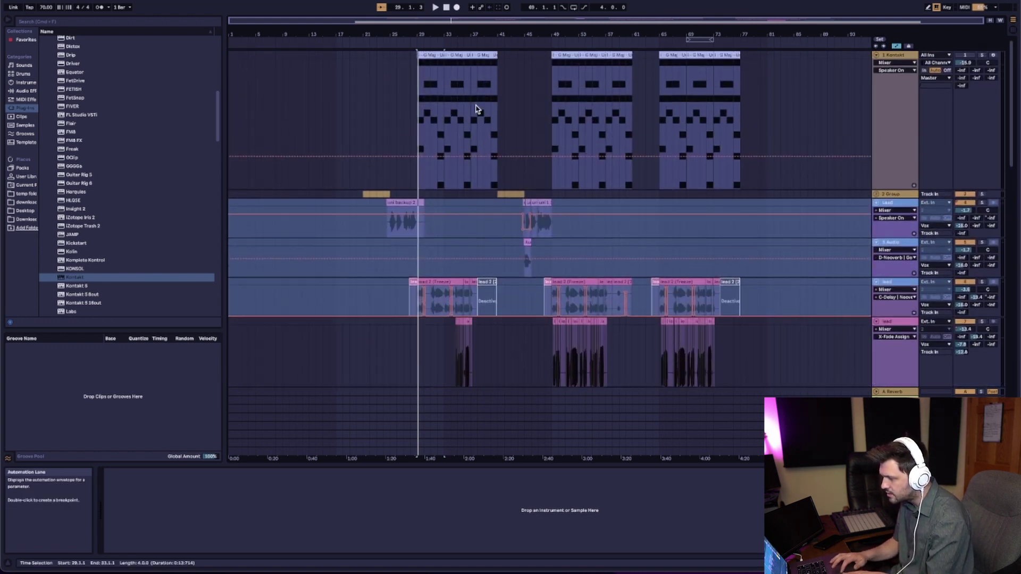
pyautogui.click(426, 56)
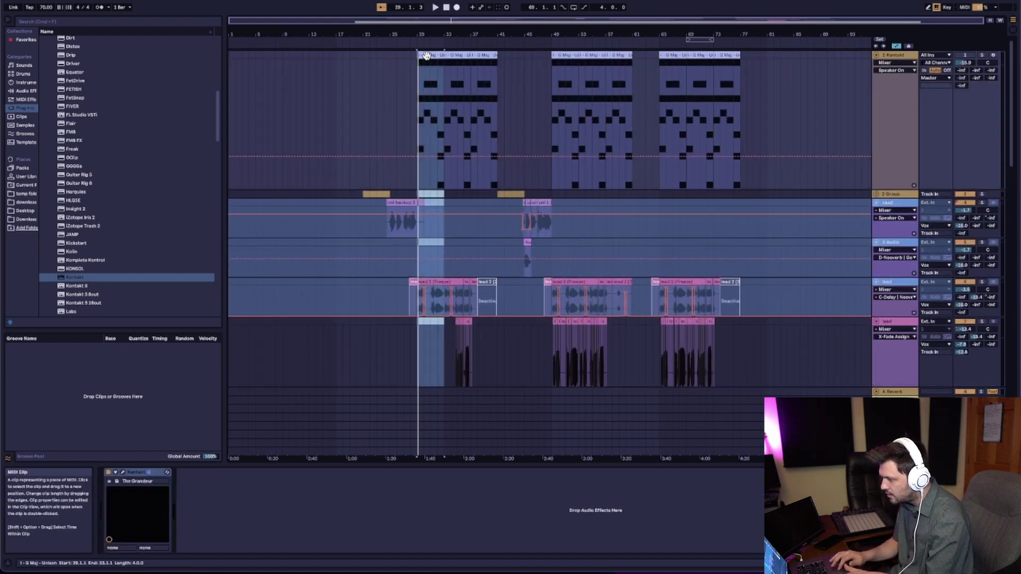
pyautogui.keyDown('shift'); pyautogui.click(730, 57); pyautogui.keyUp('shift')
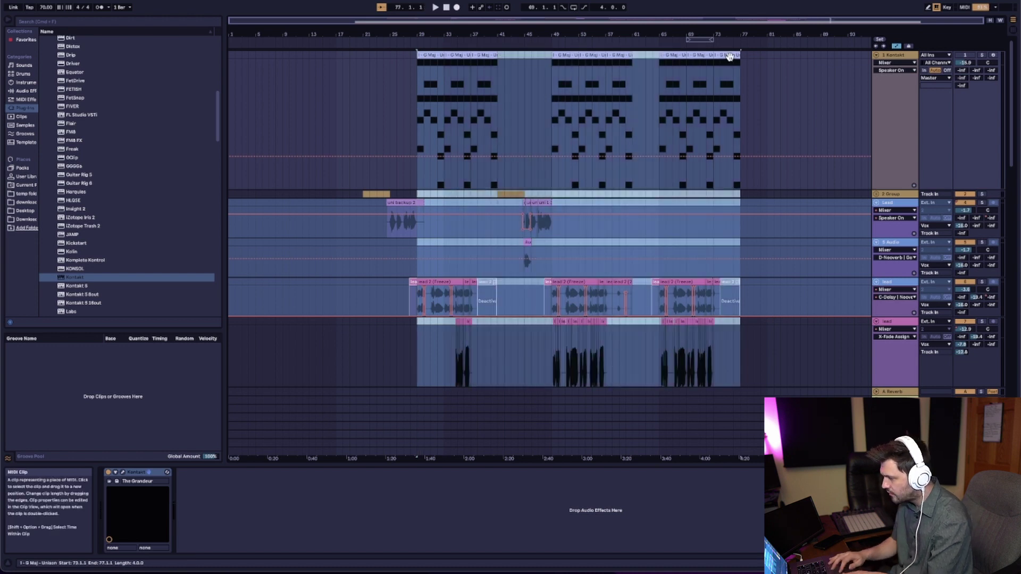
pyautogui.click(726, 57)
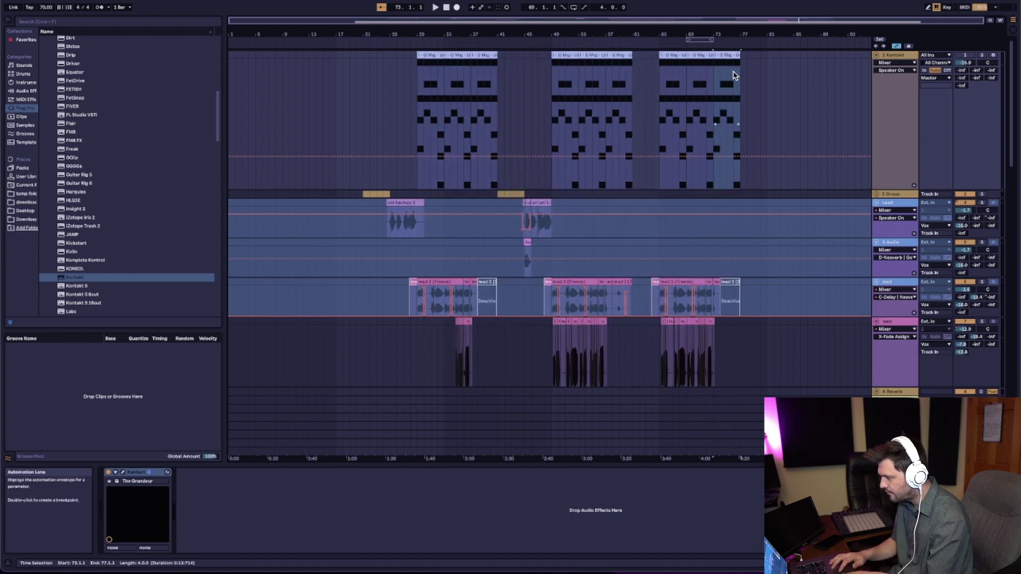
pyautogui.click(430, 54)
pyautogui.scroll(-8, 418, 212)
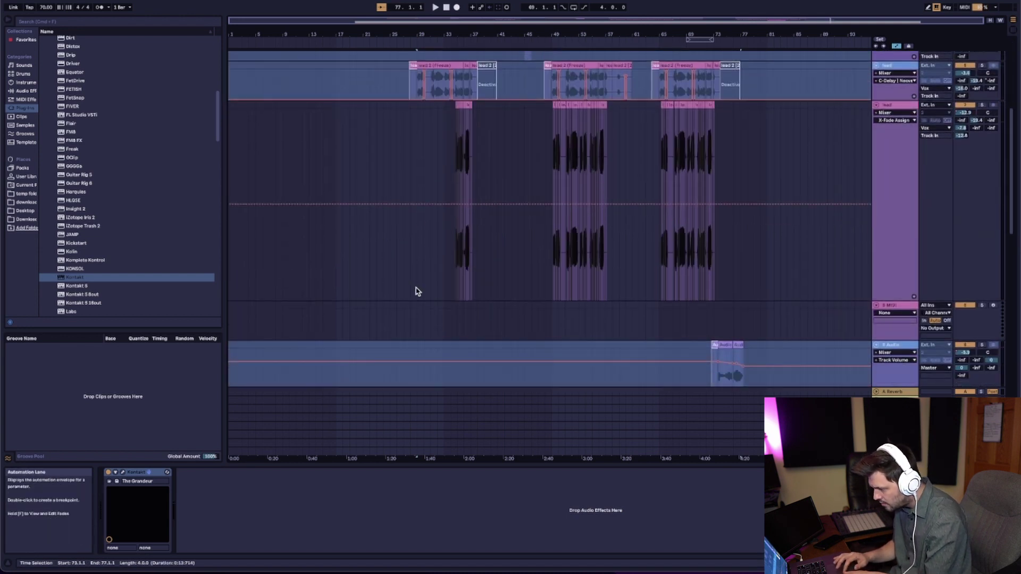
pyautogui.click(420, 327)
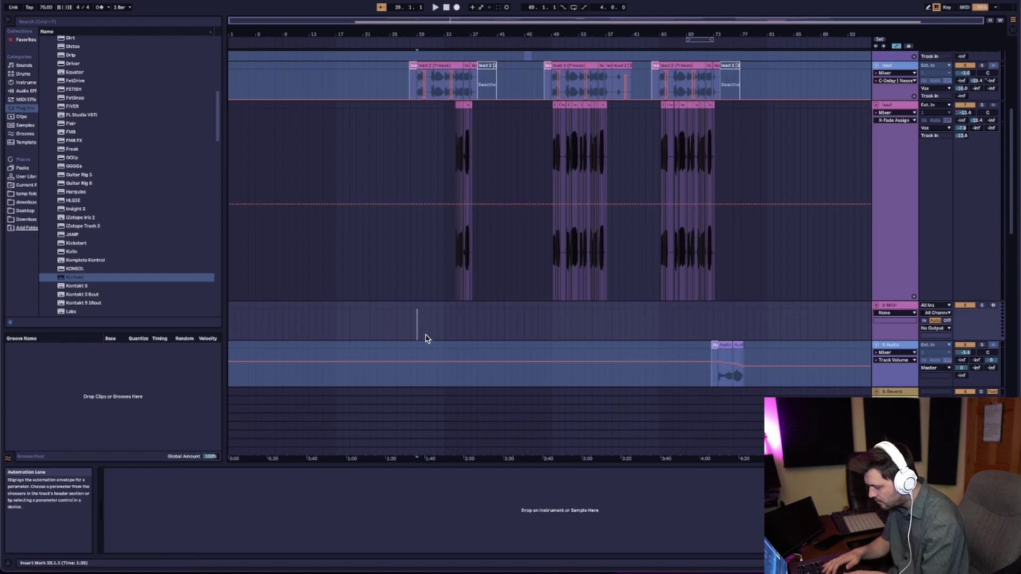
# Paste the G Maj chord clips onto the new MIDI track at bar 29
pyautogui.press('super+v')
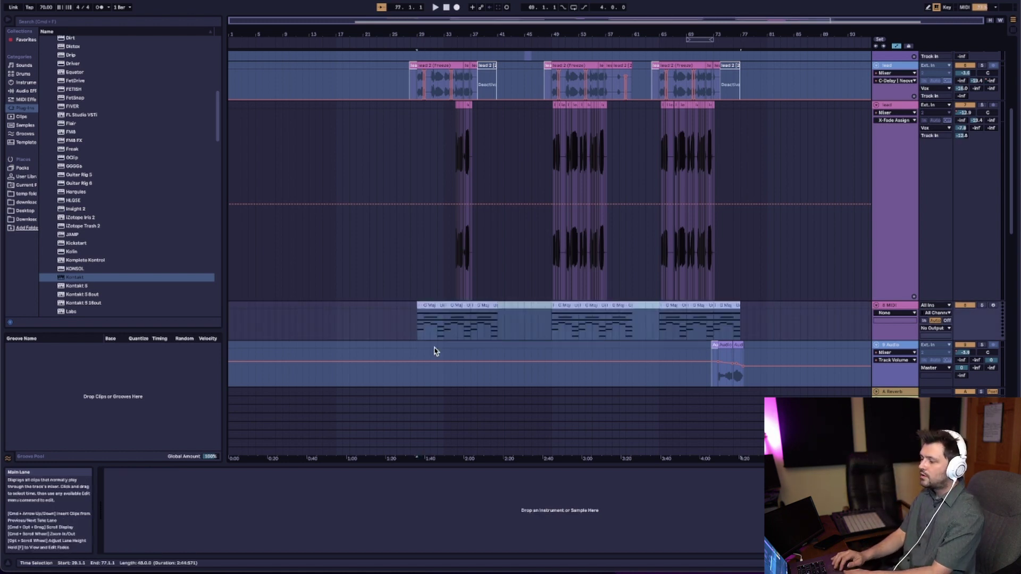
pyautogui.scroll(-3, 534, 335)
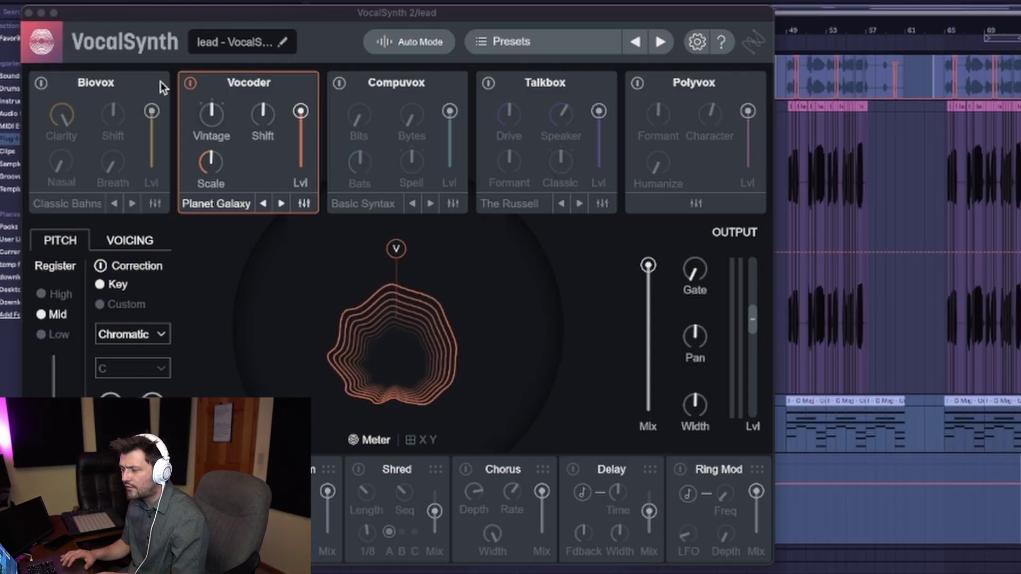
# Replace Vocoder with Biovox and Polyvox, with Breath 40, Gate -32 and Width +100
pyautogui.click(190, 83)
pyautogui.click(40, 84)
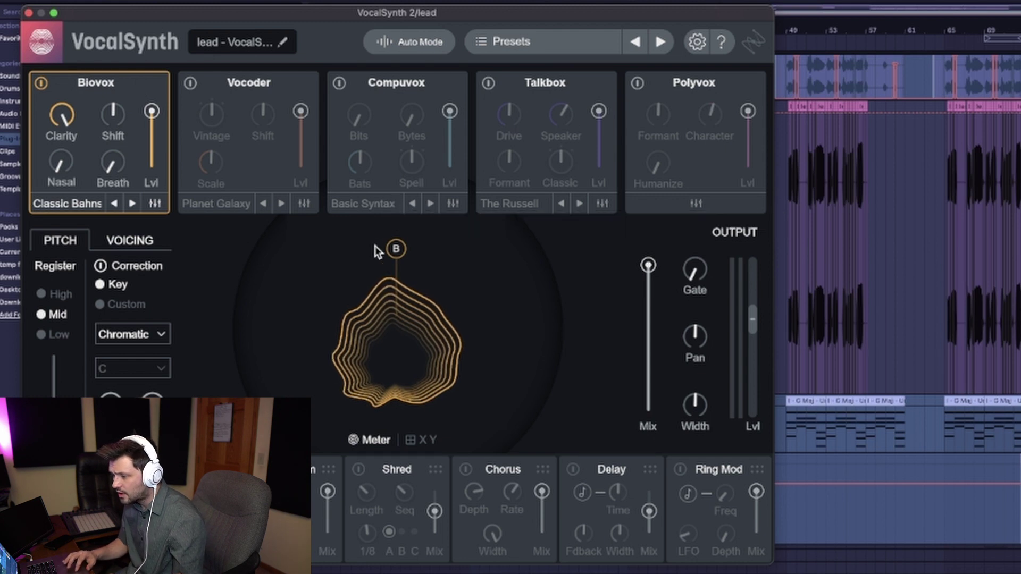
pyautogui.moveTo(96, 186); pyautogui.dragTo(109, 86)
pyautogui.moveTo(694, 269); pyautogui.dragTo(674, 187)
pyautogui.click(645, 83)
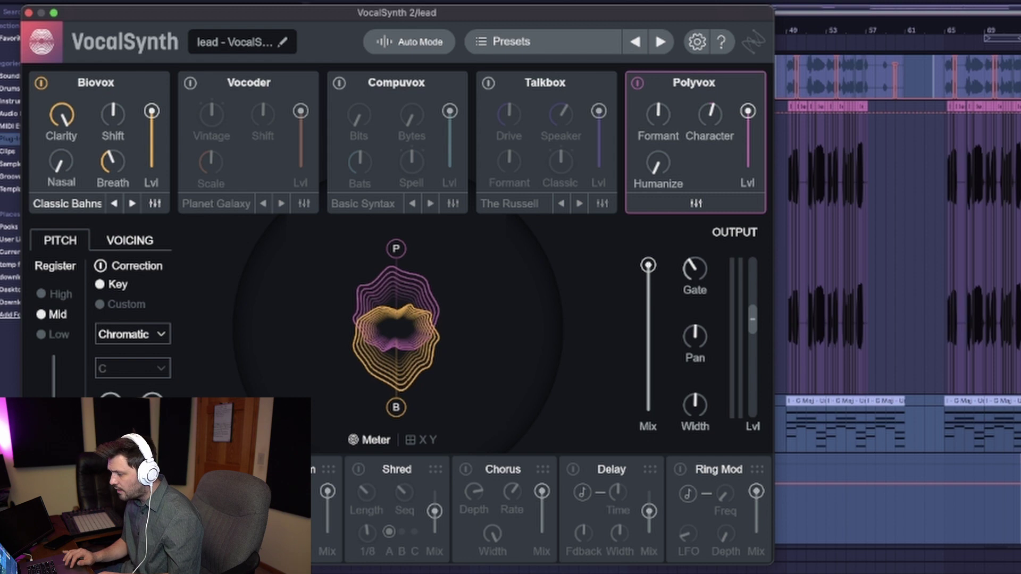
pyautogui.moveTo(692, 405); pyautogui.dragTo(754, 180)
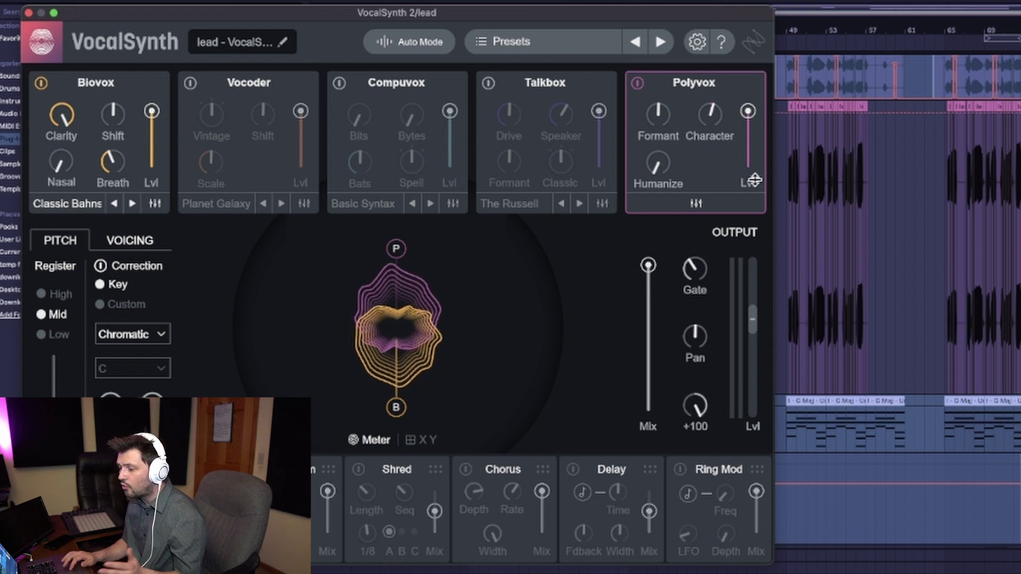
# Switch VocalSynth 2's input mode to MIDI and confirm it
pyautogui.click(423, 53)
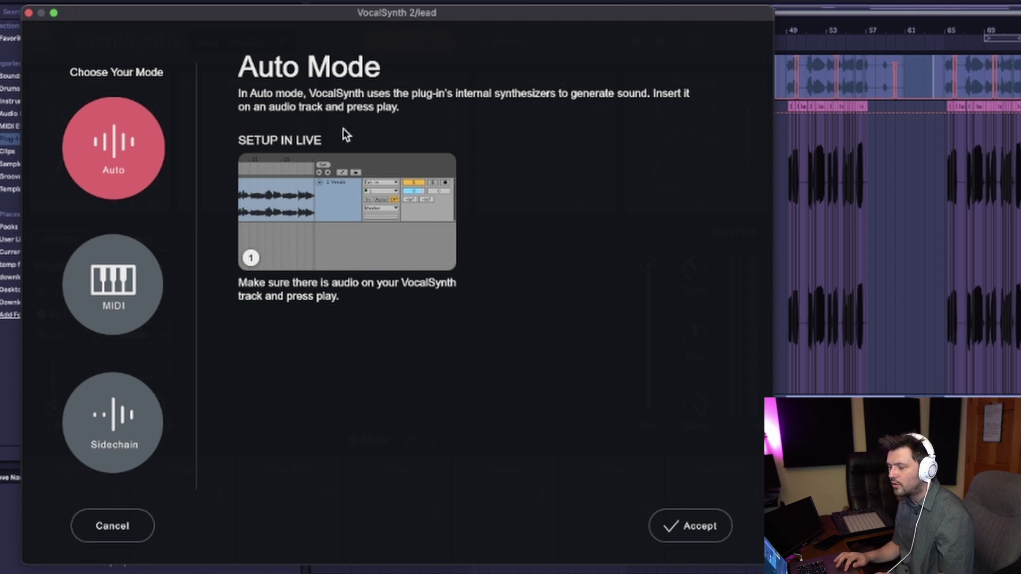
pyautogui.click(122, 301)
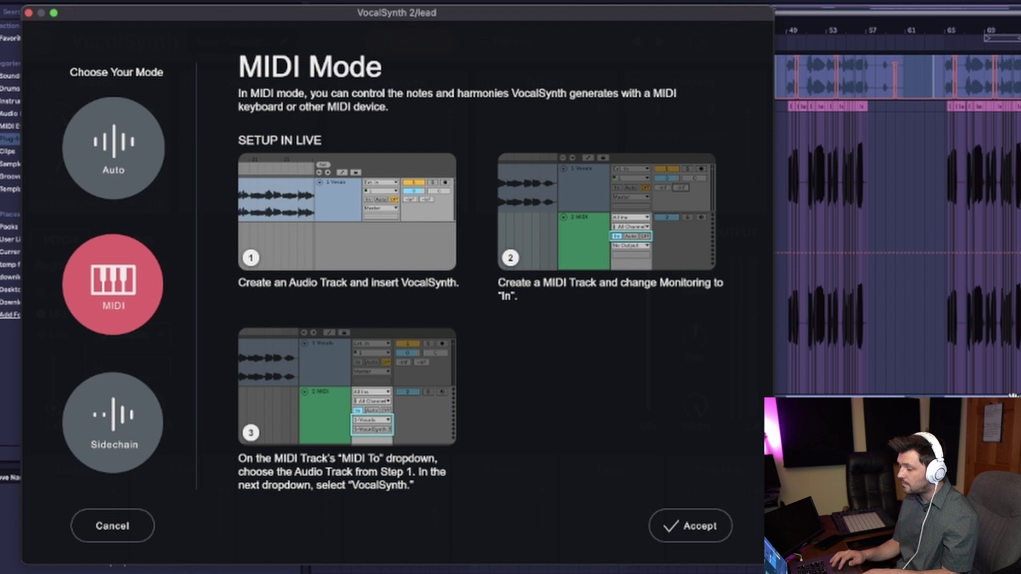
pyautogui.click(694, 523)
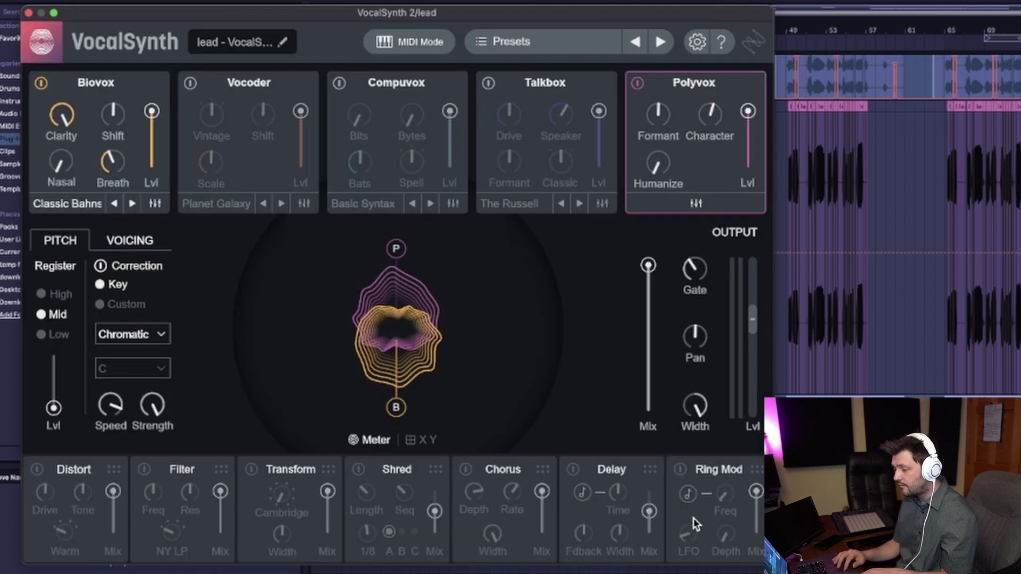
# Close VocalSynth and route the 8 MIDI track's output to lead, channel 1-VocalSynth 2
pyautogui.click(28, 13)
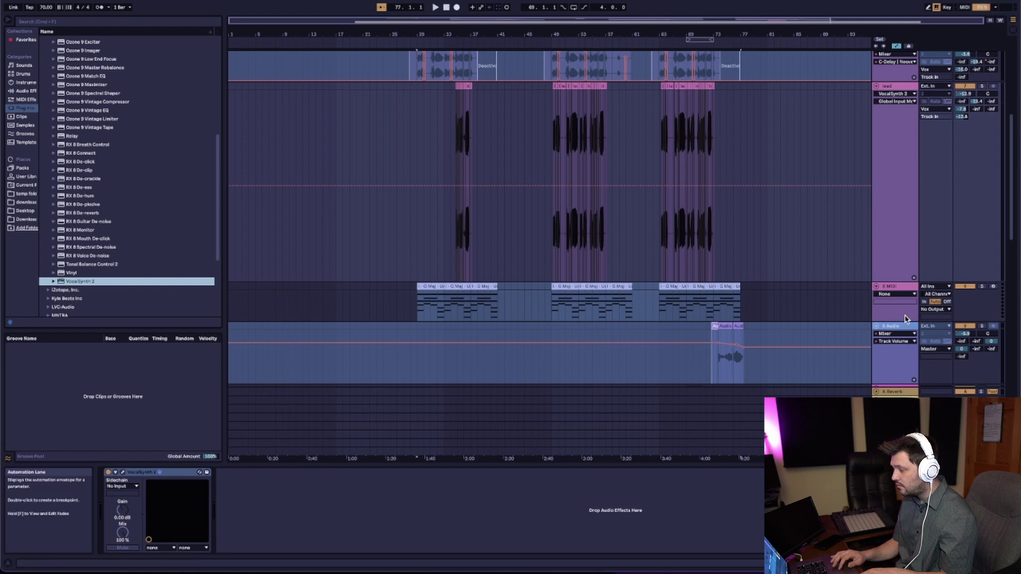
pyautogui.click(884, 290)
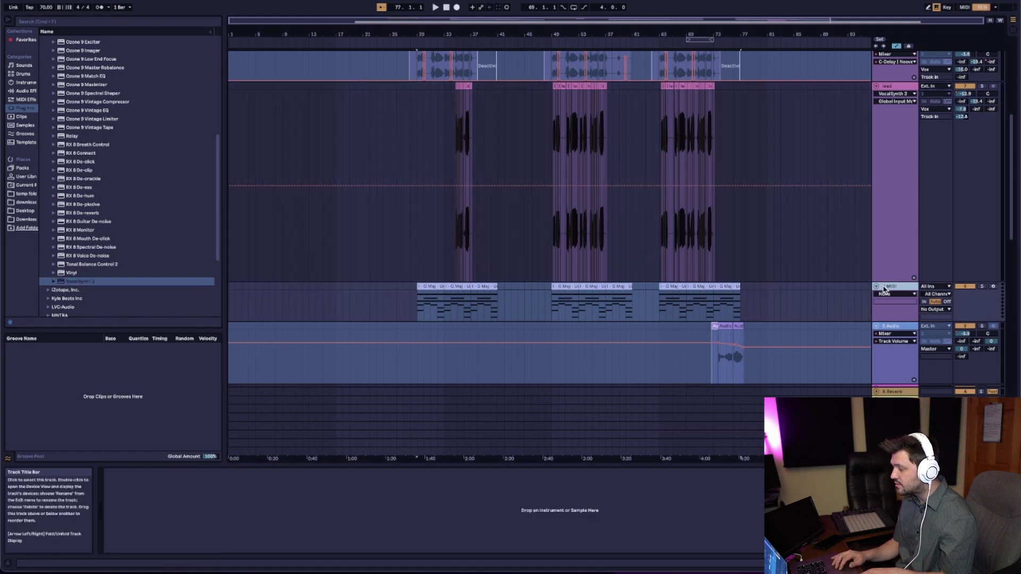
pyautogui.scroll(-1, 915, 282)
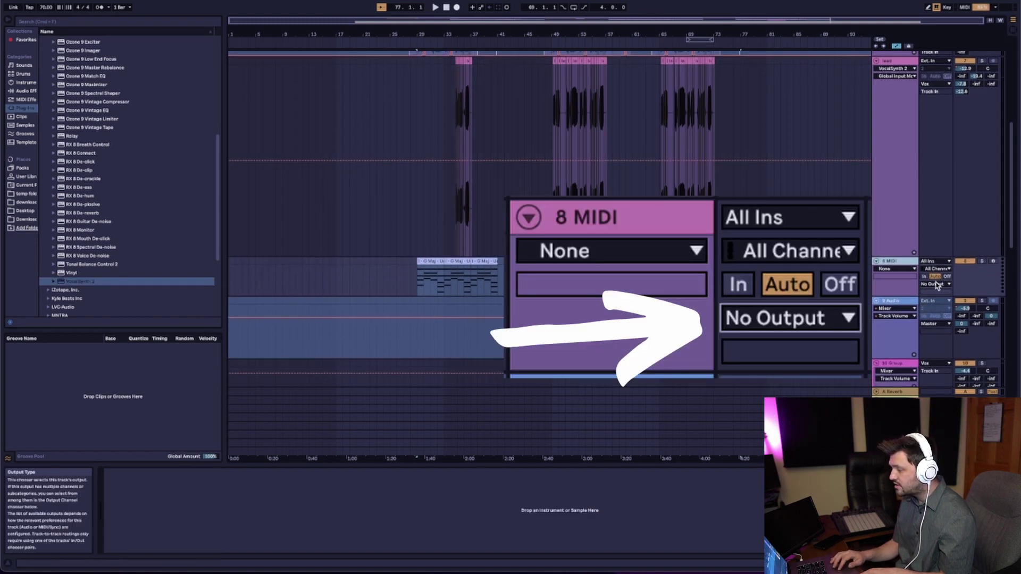
pyautogui.click(935, 284)
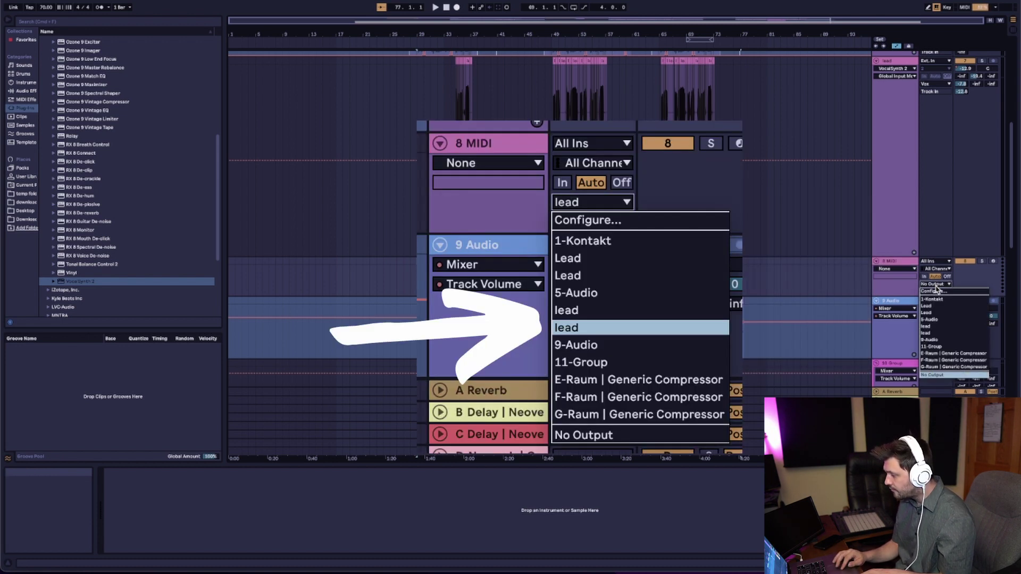
pyautogui.click(944, 333)
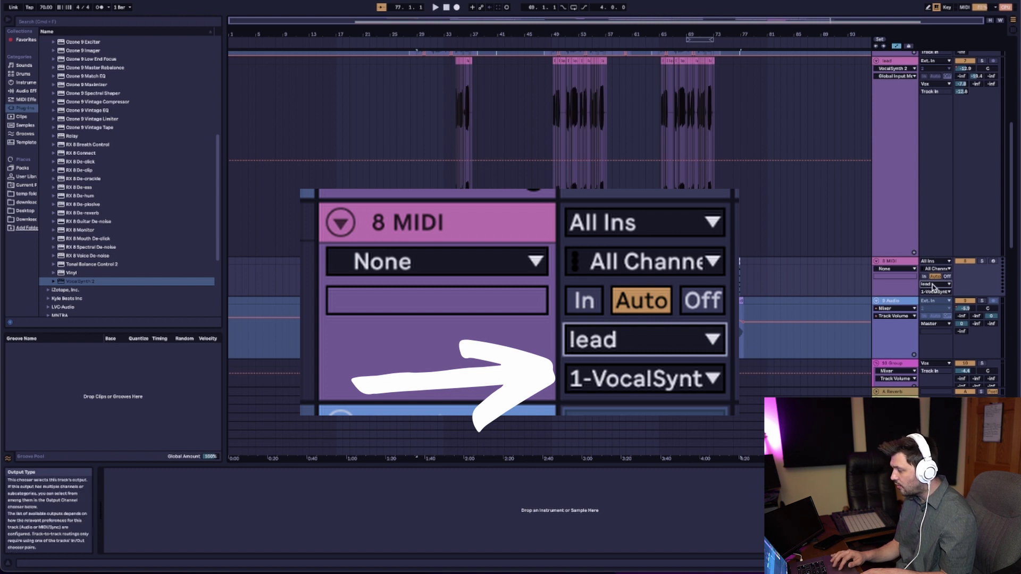
pyautogui.click(934, 292)
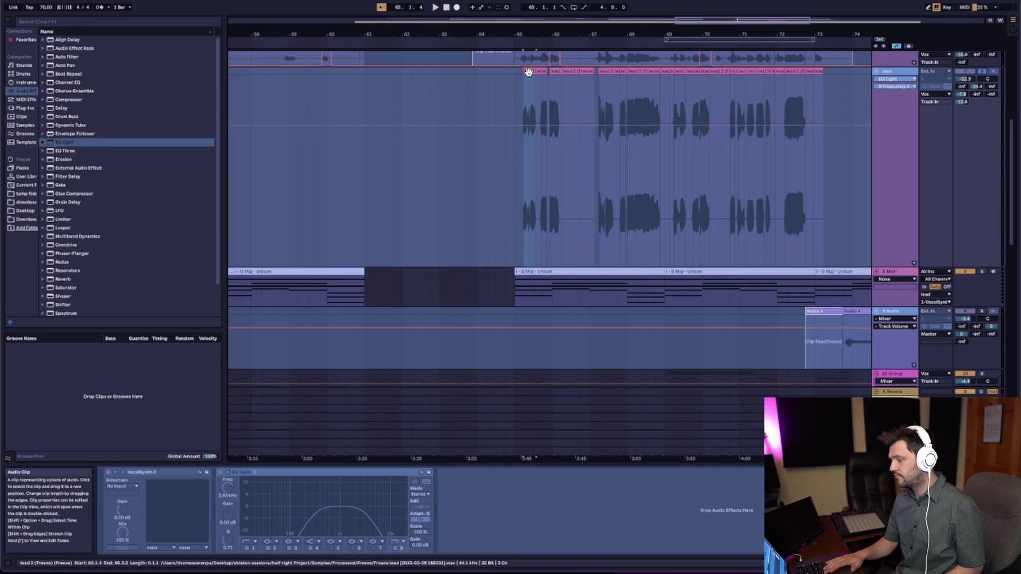
# Start playback and scroll through the MIDI and lead tracks
pyautogui.press('space')
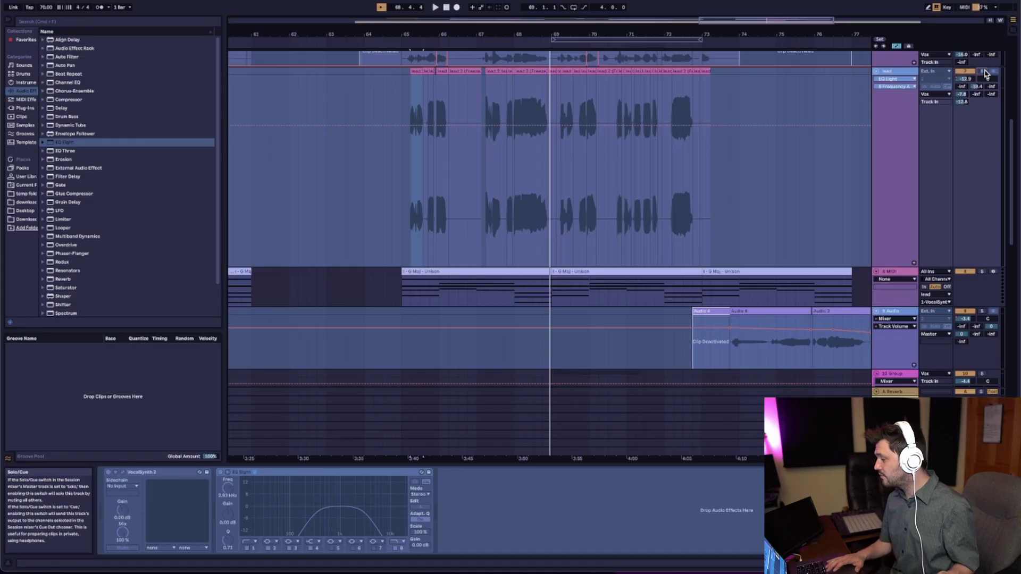
pyautogui.scroll(5, 985, 73)
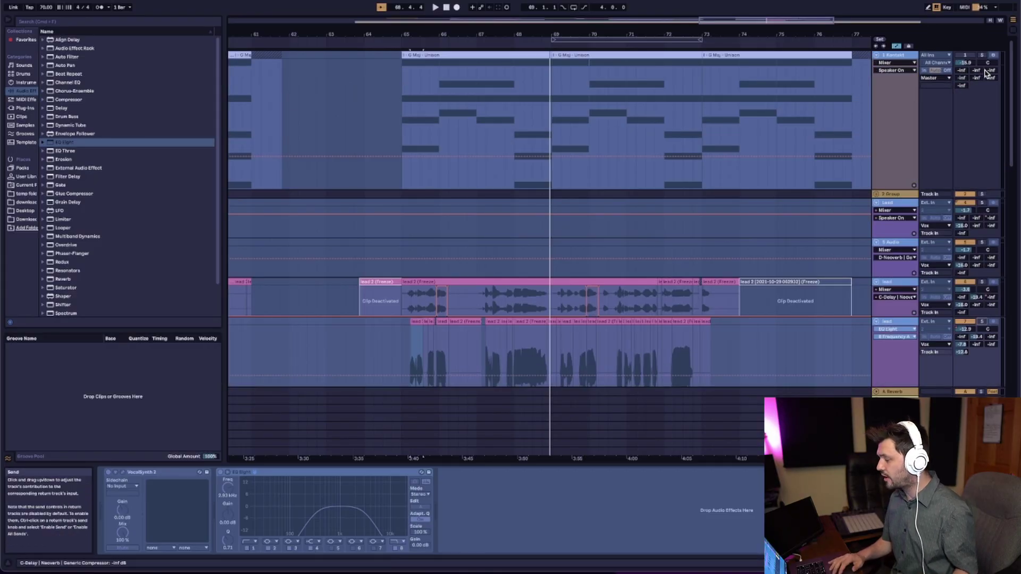
pyautogui.scroll(-5, 984, 73)
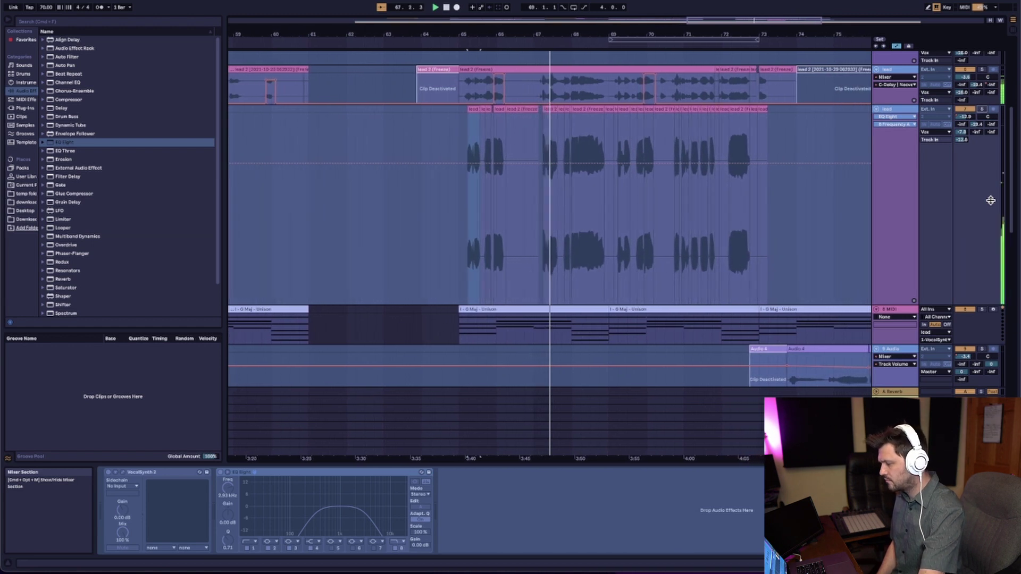
# Show the lead track's Track Volume automation and zoom out across the arrangement
pyautogui.click(968, 116)
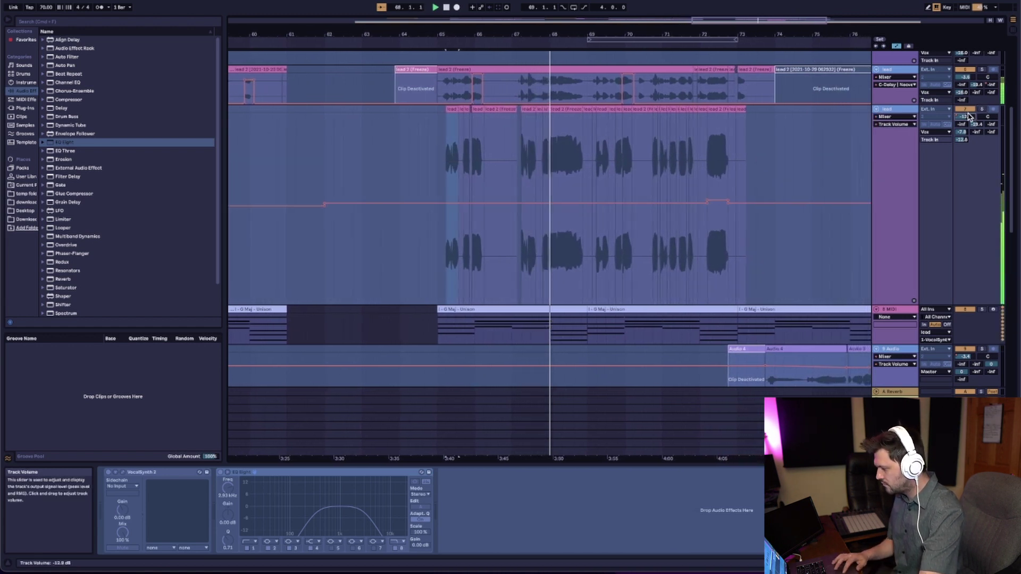
pyautogui.moveTo(690, 22); pyautogui.dragTo(690, 16)
pyautogui.hscroll(-10, 709, 164)
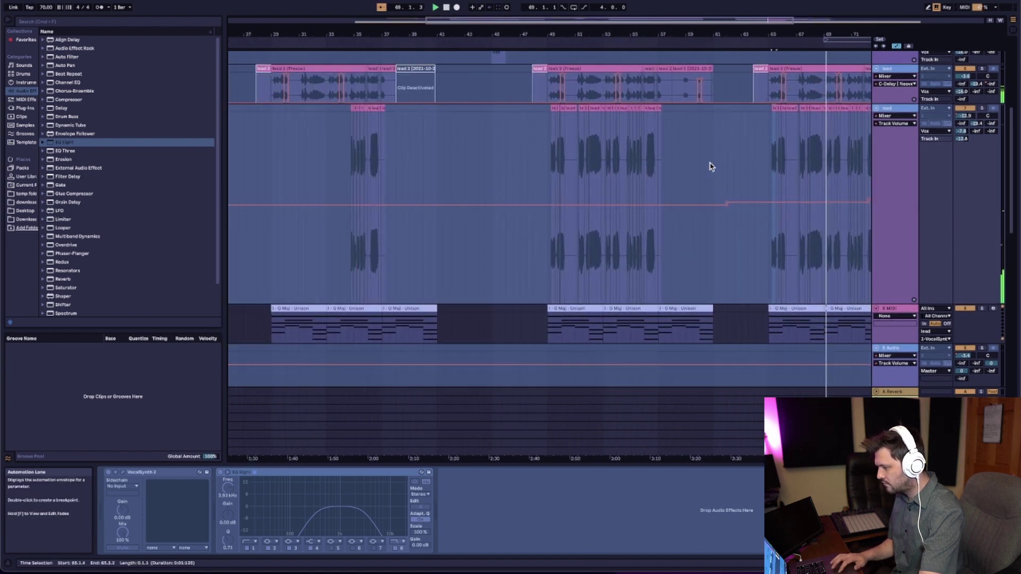
pyautogui.press('-')
# Zoom in on bars 57 to 77 to view the vocal sections beside their MIDI clips
pyautogui.click(665, 148)
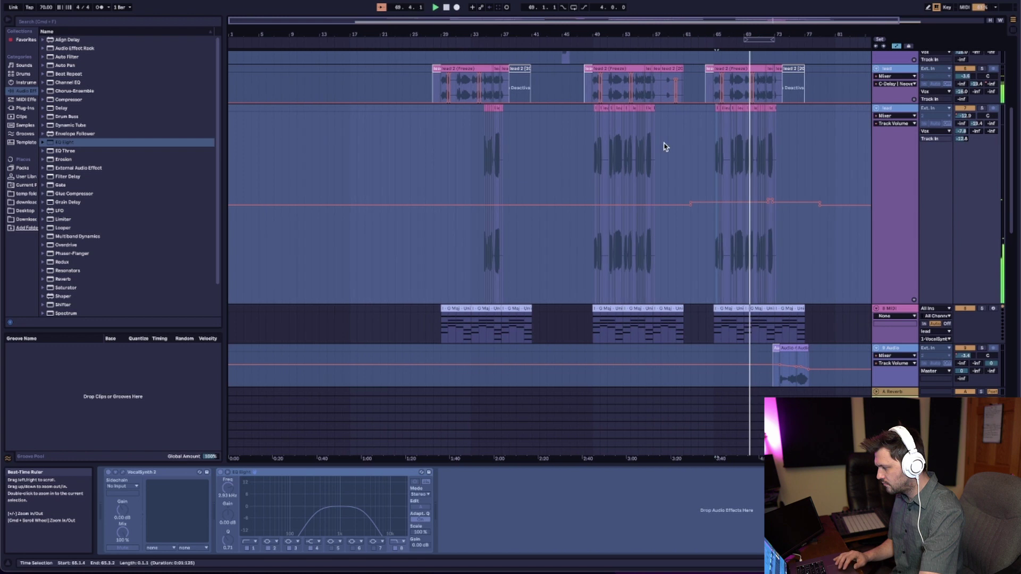
pyautogui.hscroll(2, 669, 156)
pyautogui.moveTo(695, 34); pyautogui.dragTo(695, 96)
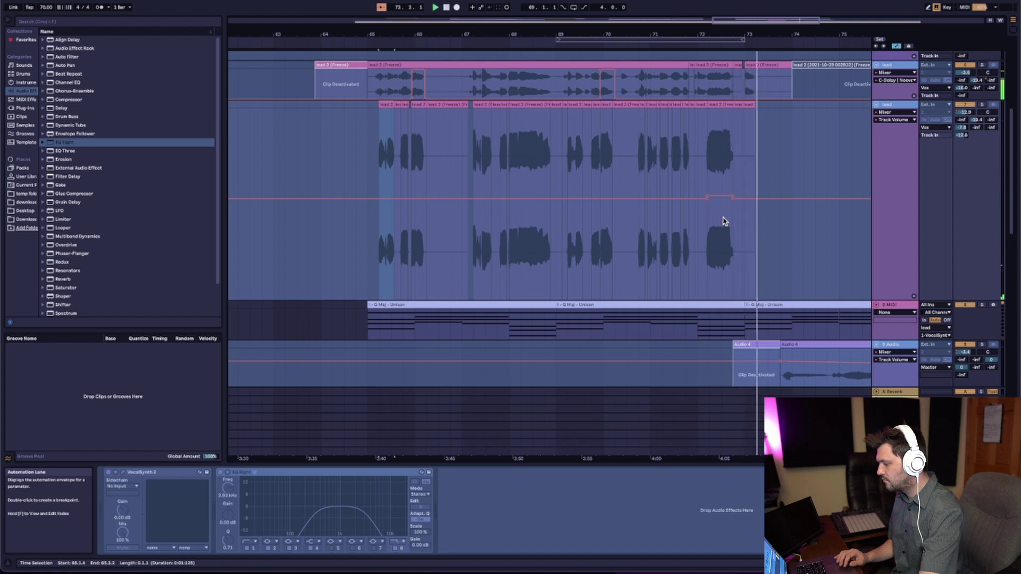
pyautogui.hscroll(5, 723, 222)
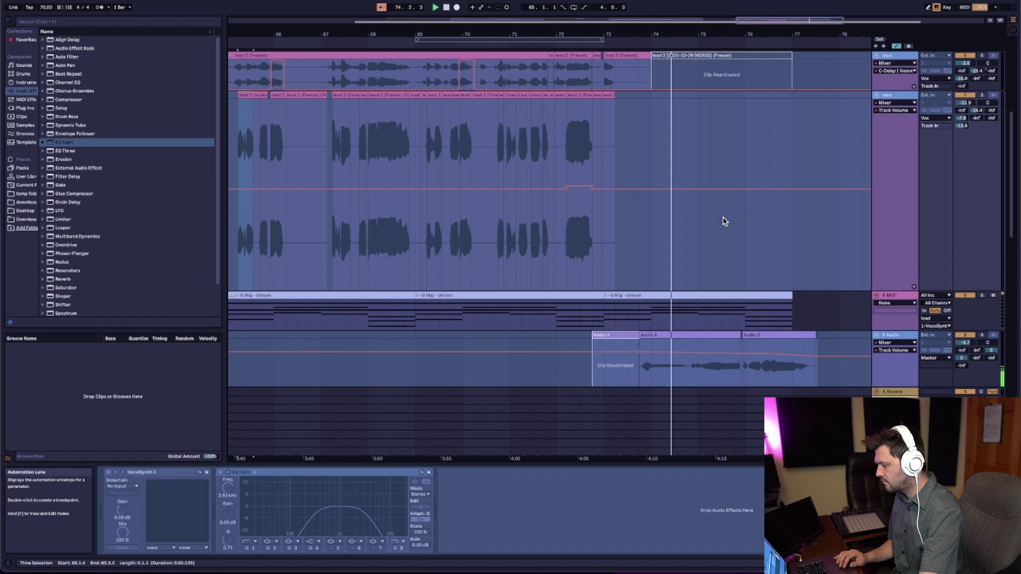
pyautogui.moveTo(663, 32); pyautogui.dragTo(665, 32)
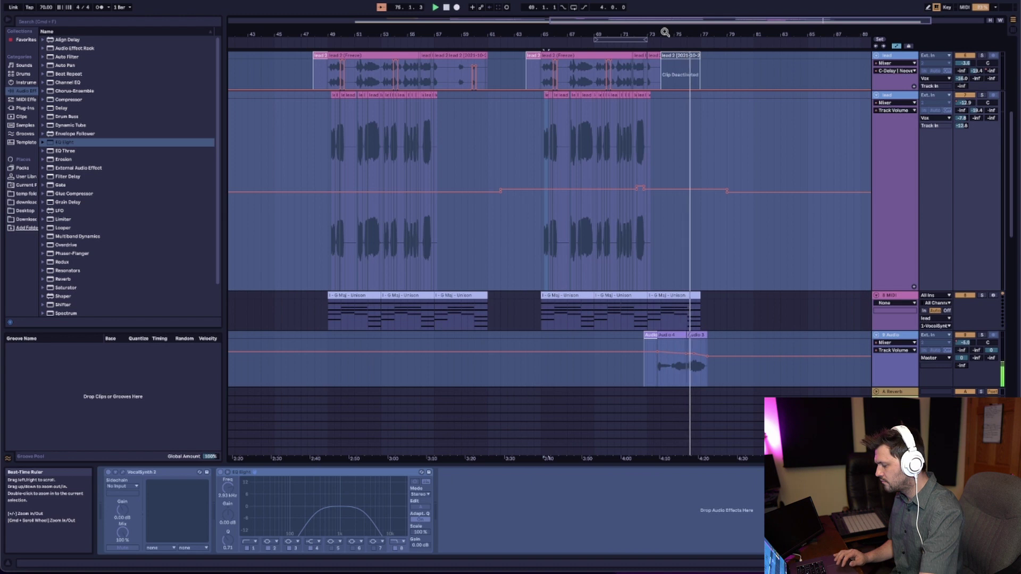